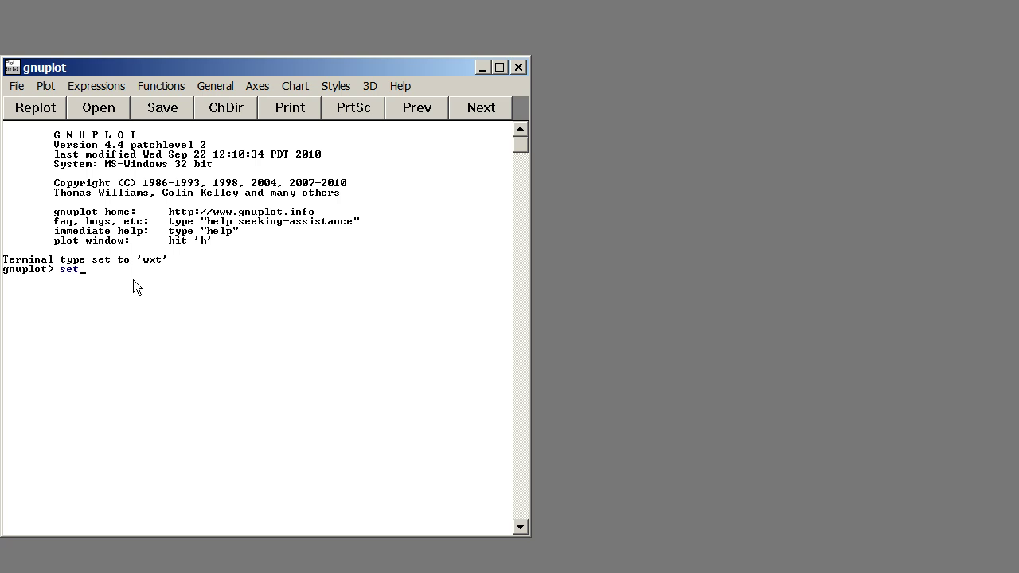
- Switch gnuplot's output terminal from wxt to the native windows terminal
{"action": "type", "text": " terminal window"}
{"action": "type", "text": "s"}
{"action": "key", "text": "Return"}
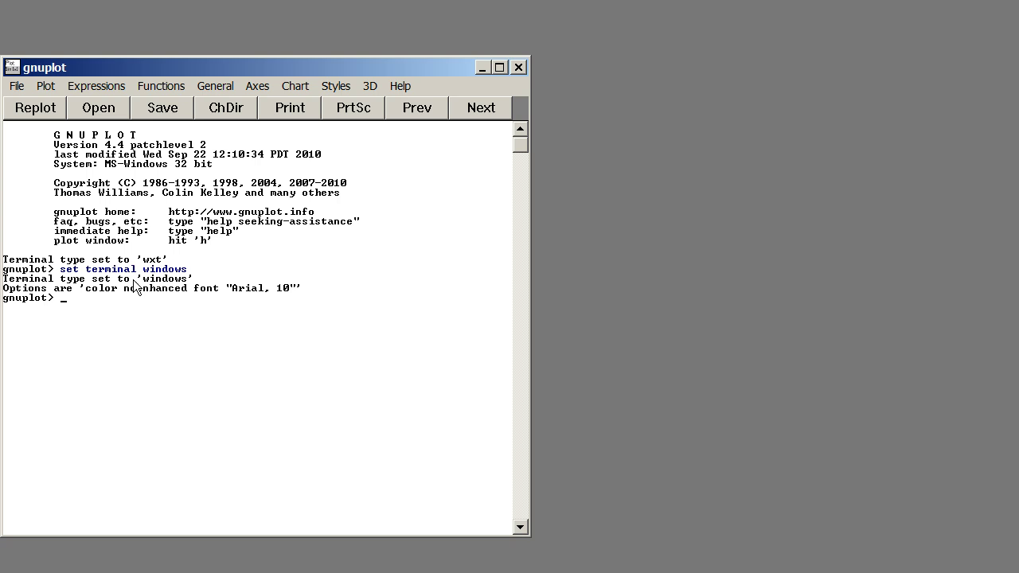
- Plot sin(x) and size its graph window to sit right of the console
{"action": "type", "text": "plot sin"}
{"action": "type", "text": "(x)"}
{"action": "key", "text": "Return"}
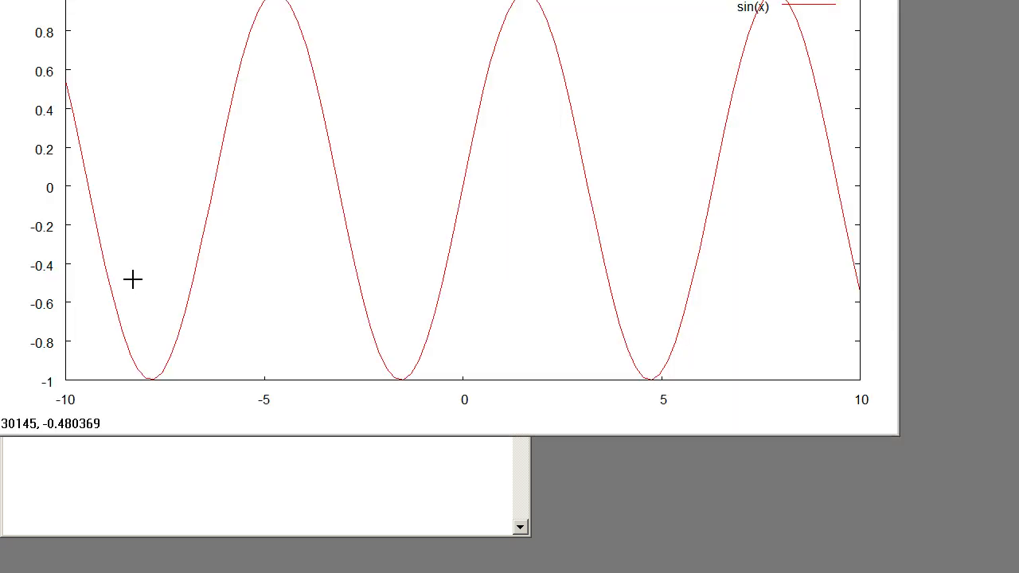
{"action": "left_click_drag", "start_coordinate": [400, 13], "coordinate": [505, 49]}
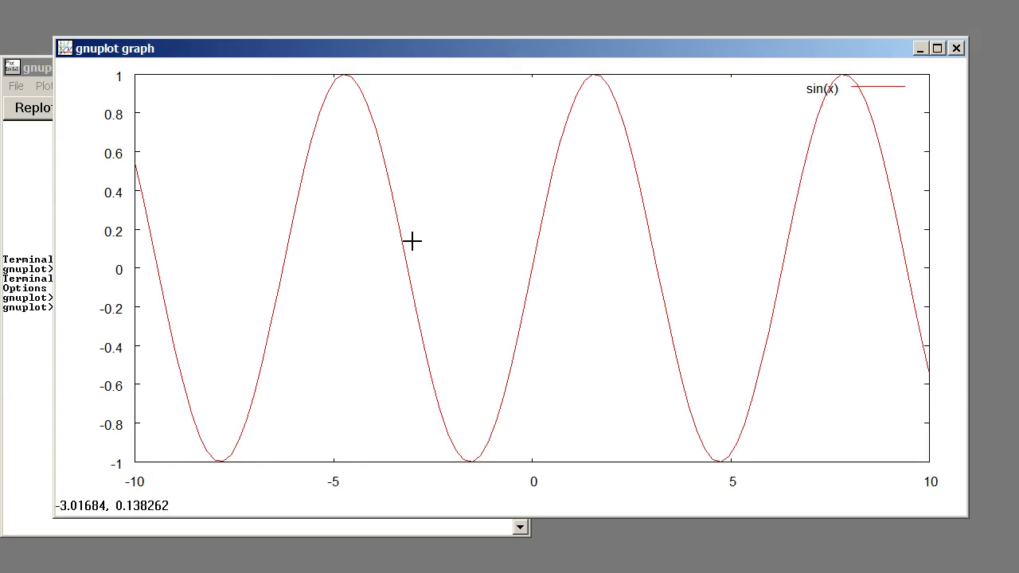
{"action": "mouse_move", "coordinate": [54, 332]}
{"action": "left_mouse_down"}
{"action": "mouse_move", "coordinate": [396, 394]}
{"action": "mouse_move", "coordinate": [535, 398]}
{"action": "left_mouse_up"}
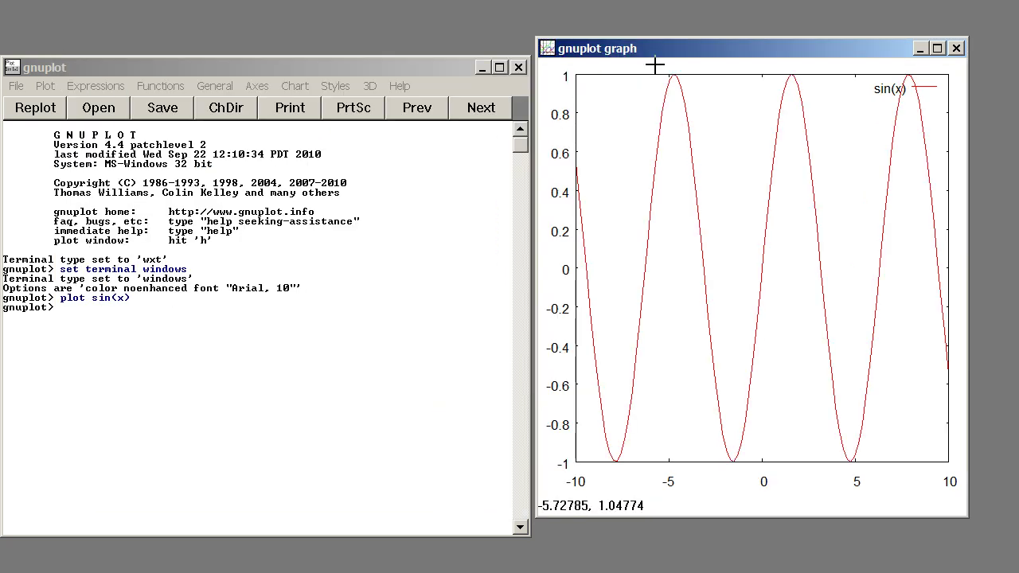
{"action": "left_click_drag", "start_coordinate": [665, 40], "coordinate": [670, 78]}
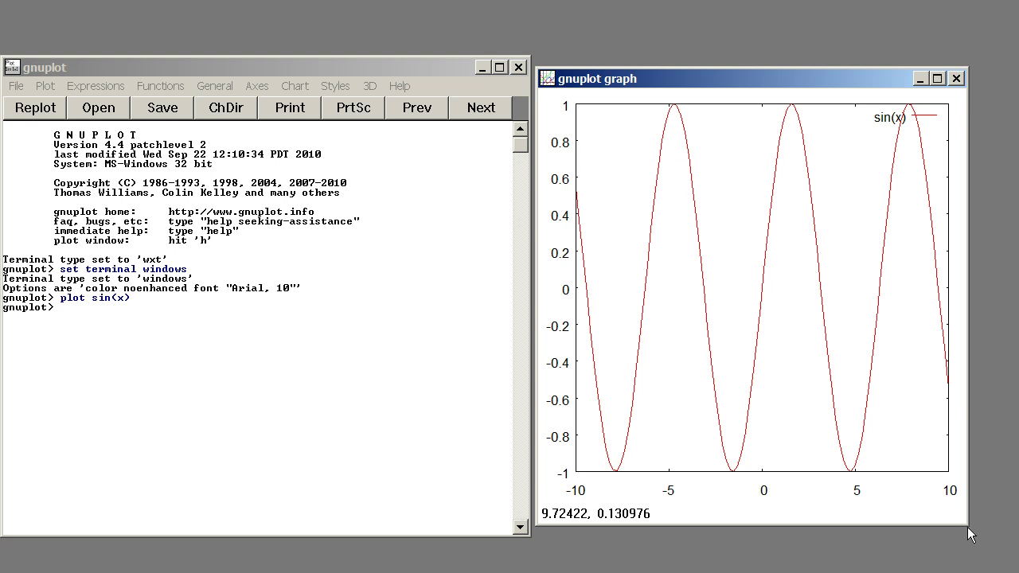
{"action": "left_click_drag", "start_coordinate": [968, 527], "coordinate": [1005, 522]}
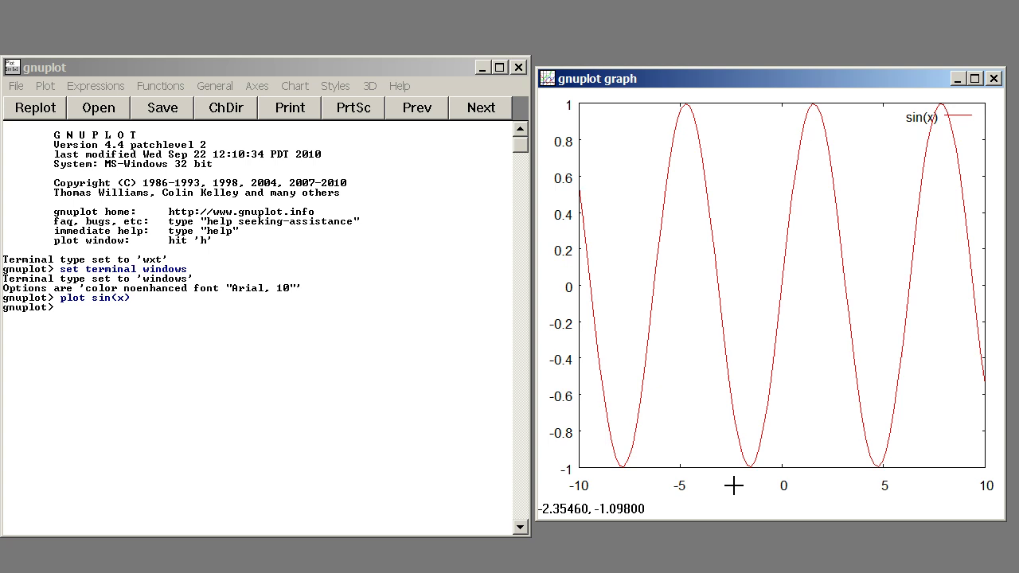
- Toggle the plot border off and on, then turn on dashed grid lines
{"action": "key", "text": "b"}
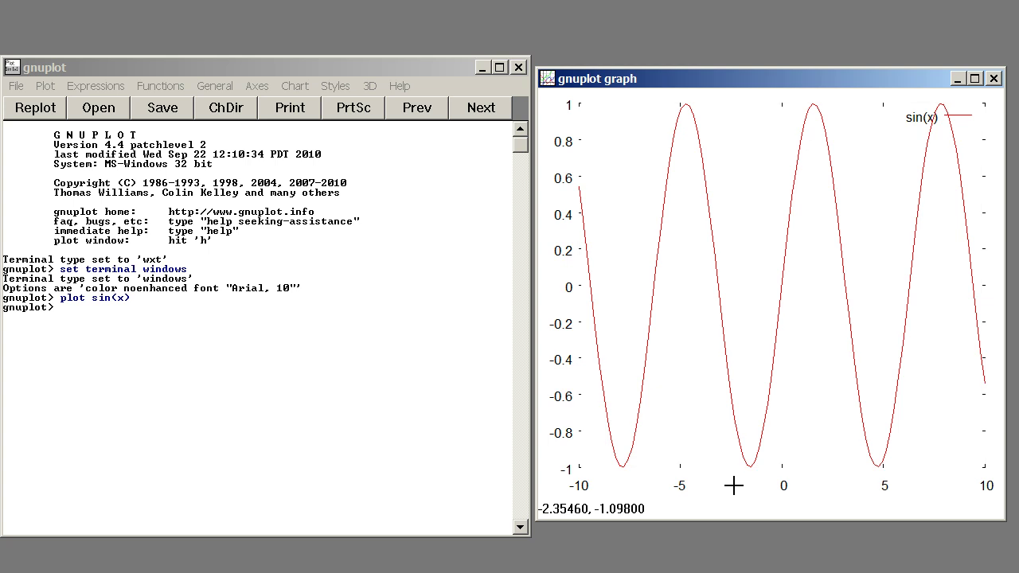
{"action": "key", "text": "b"}
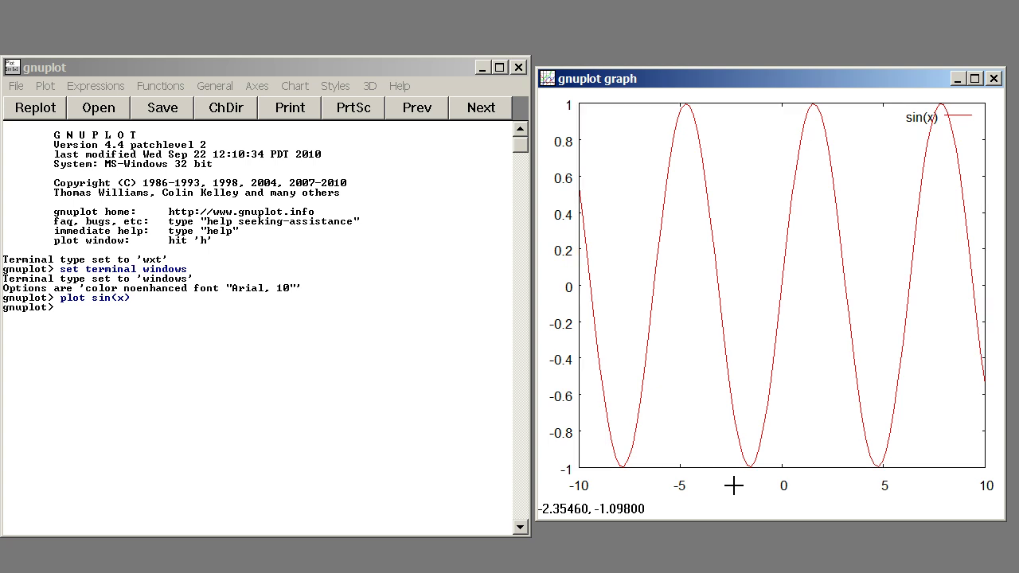
{"action": "key", "text": "b"}
{"action": "key", "text": "b"}
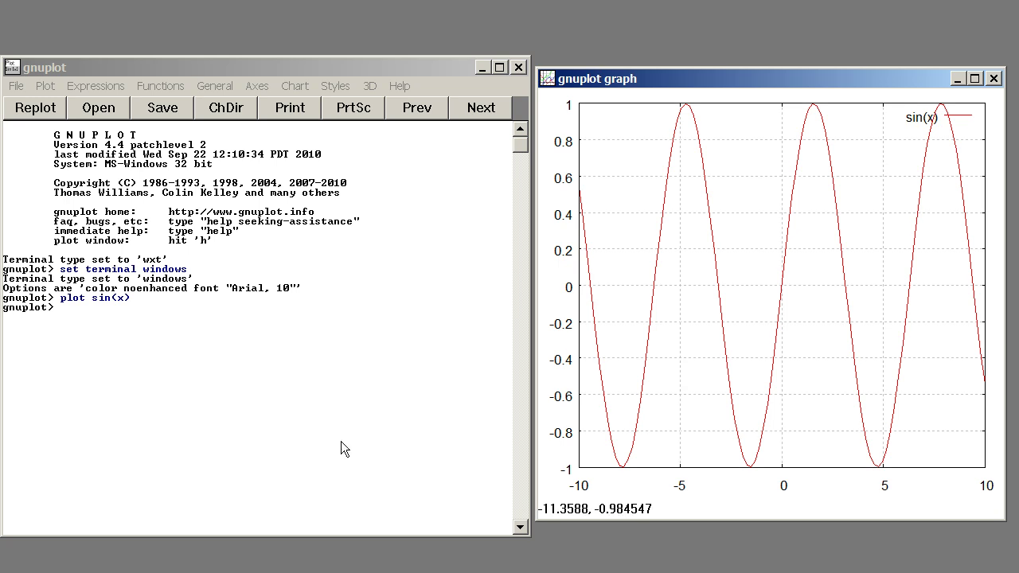
{"action": "left_click", "coordinate": [88, 316]}
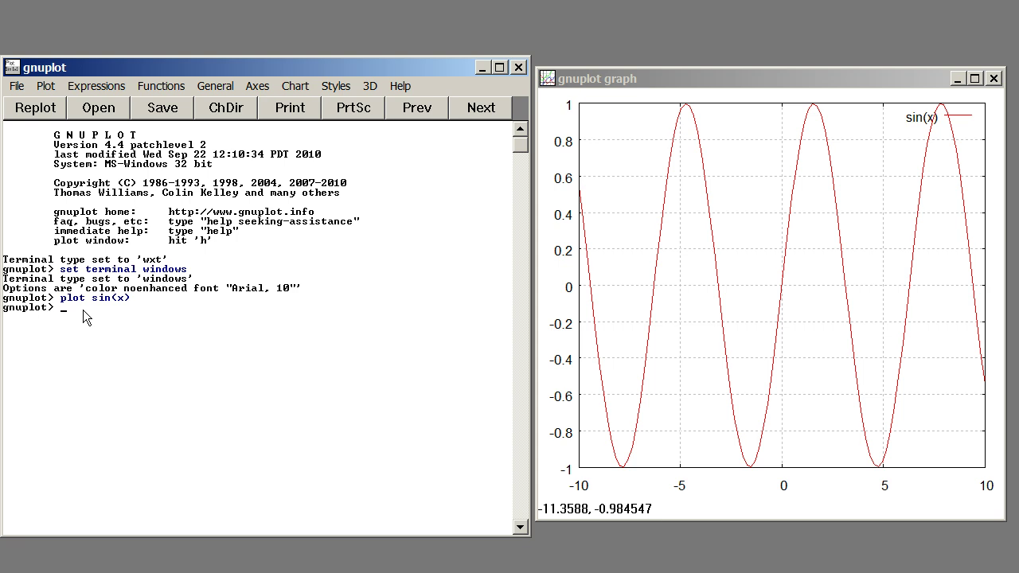
- Plot cos(x) on its own
{"action": "type", "text": "plot "}
{"action": "type", "text": "cos(x)"}
{"action": "key", "text": "Return"}
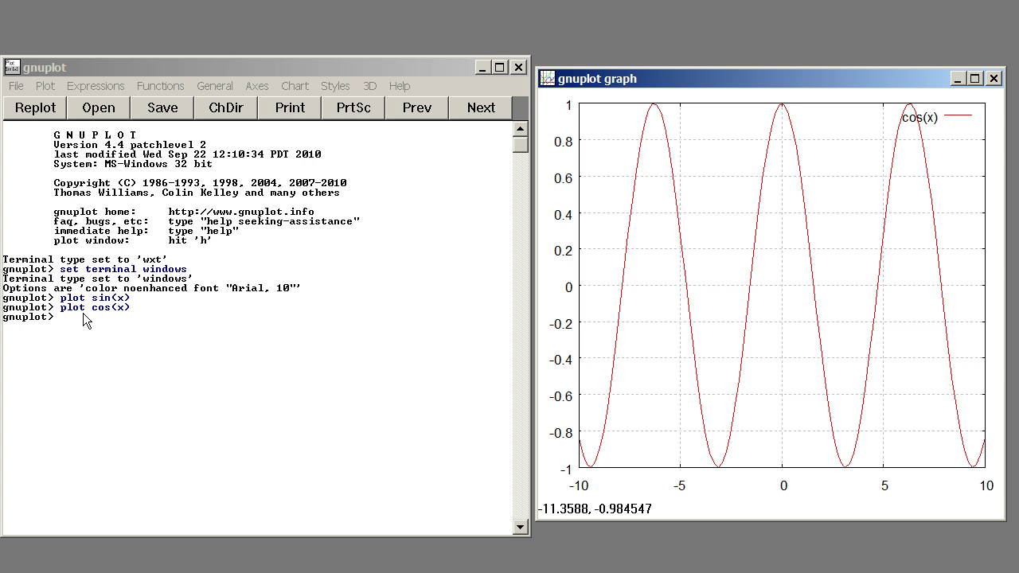
{"action": "left_click", "coordinate": [86, 319]}
{"action": "type", "text": "plot s"}
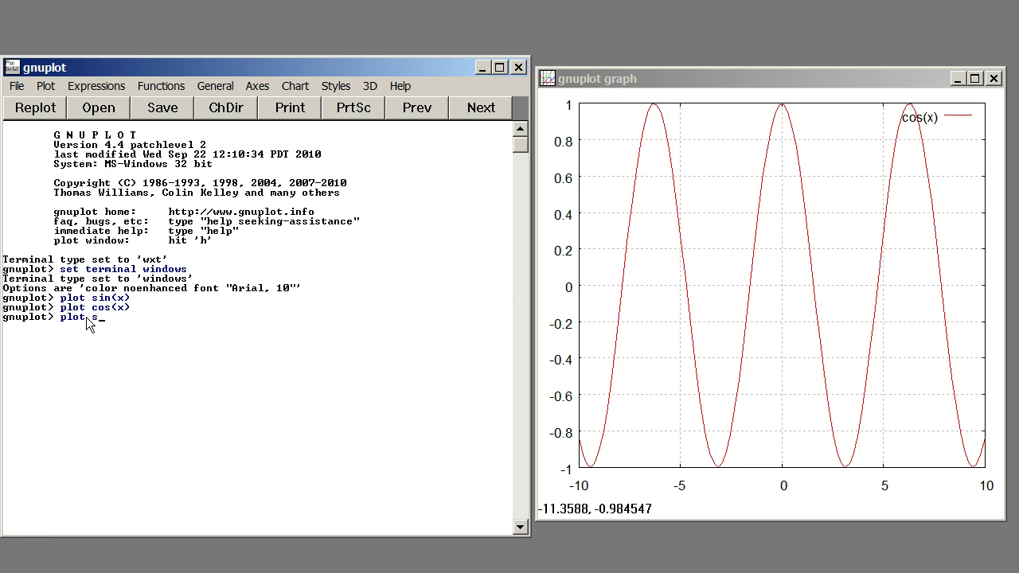
- Plot sin(x) and cos(x) together with a legend
{"action": "type", "text": "in(x), cos("}
{"action": "type", "text": "x)"}
{"action": "key", "text": "Return"}
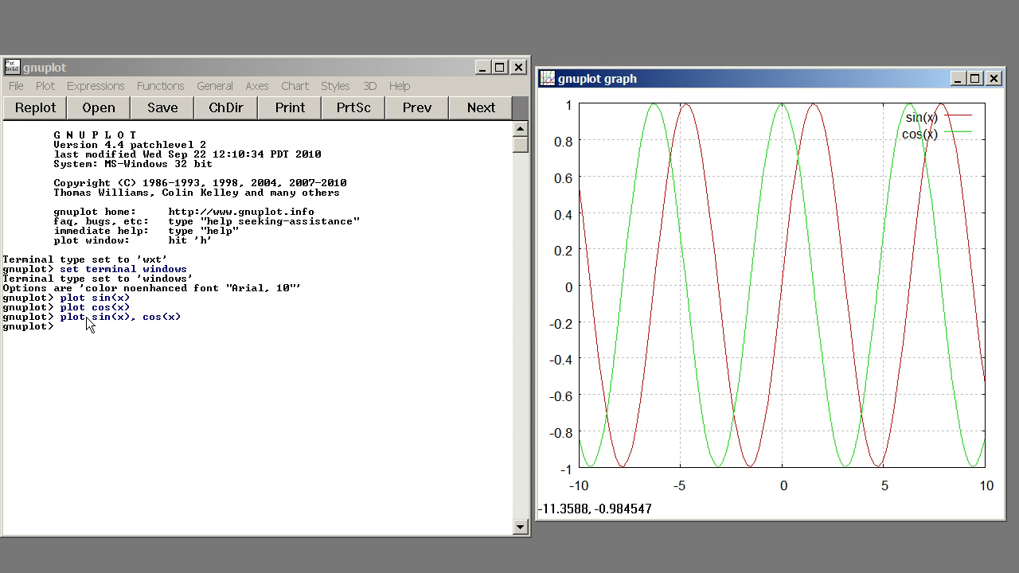
{"action": "left_click", "coordinate": [115, 329]}
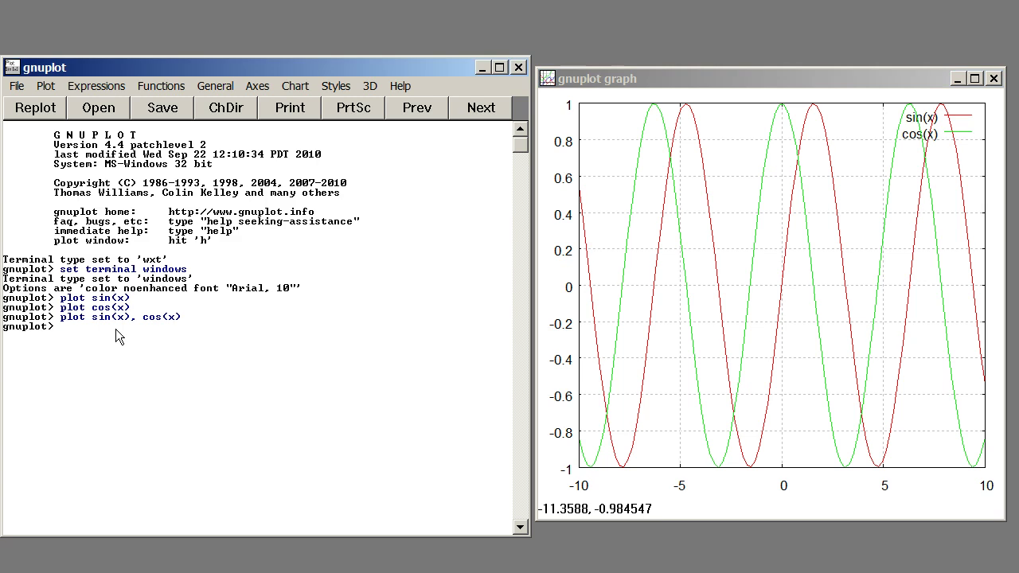
- Plot sin(x), cos(x) and exp(x) together, stretching the y-axis to 25000
{"action": "type", "text": "plot "}
{"action": "type", "text": "sin(x), cos"}
{"action": "type", "text": "(x), e"}
{"action": "type", "text": "xp("}
{"action": "type", "text": "x)"}
{"action": "key", "text": "Return"}
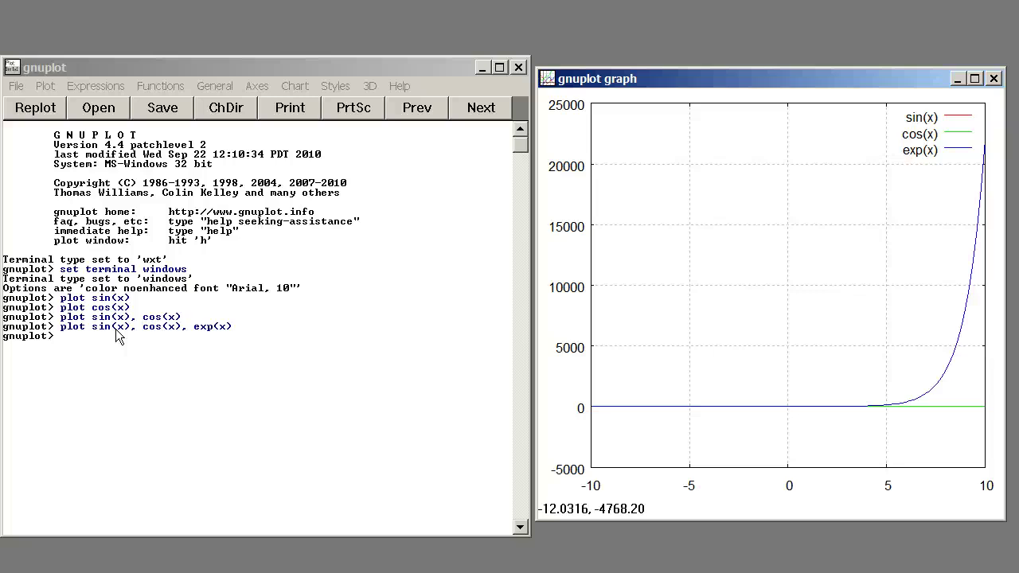
{"action": "left_click", "coordinate": [89, 350]}
{"action": "type", "text": "set yrange [-"}
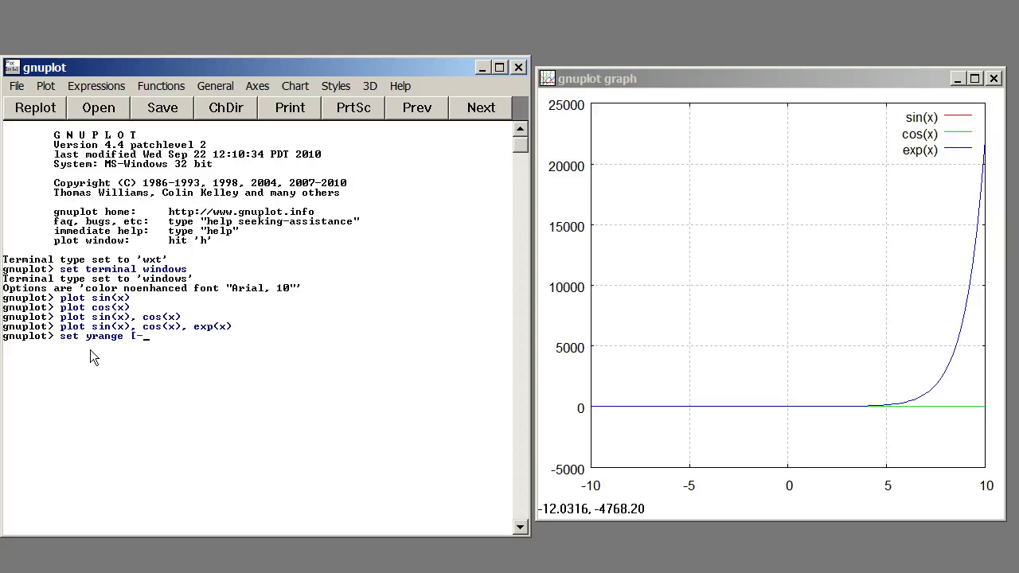
{"action": "type", "text": "1:"}
{"action": "type", "text": "5]"}
{"action": "key", "text": "Return"}
{"action": "type", "text": "replot"}
{"action": "key", "text": "Return"}
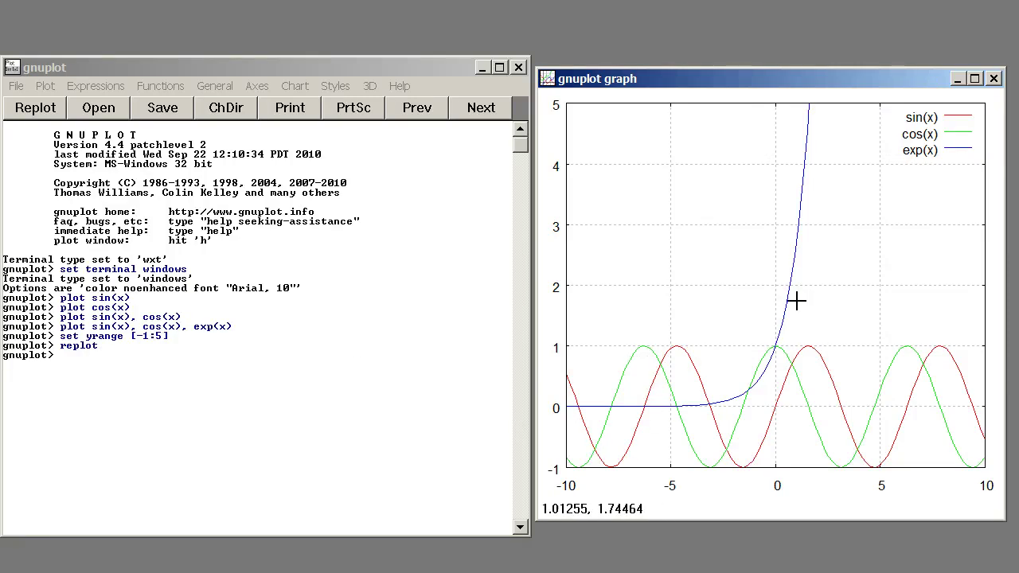
{"action": "left_click", "coordinate": [196, 363]}
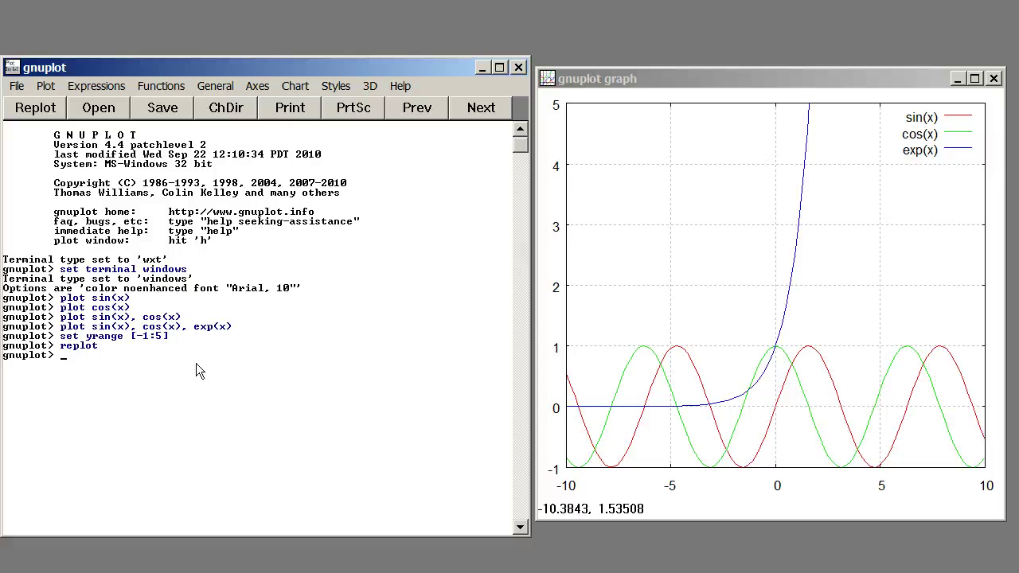
- Draw the 3D surface splot sin(x) + sin(y) and rotate it to a new angle
{"action": "type", "text": "splot"}
{"action": "type", "text": " sin(x+"}
{"action": "type", "text": "y)"}
{"action": "key", "text": "BackSpace"}
{"action": "key", "text": "BackSpace"}
{"action": "key", "text": "BackSpace"}
{"action": "type", "text": ") "}
{"action": "type", "text": "+ sin"}
{"action": "key", "text": "Return"}
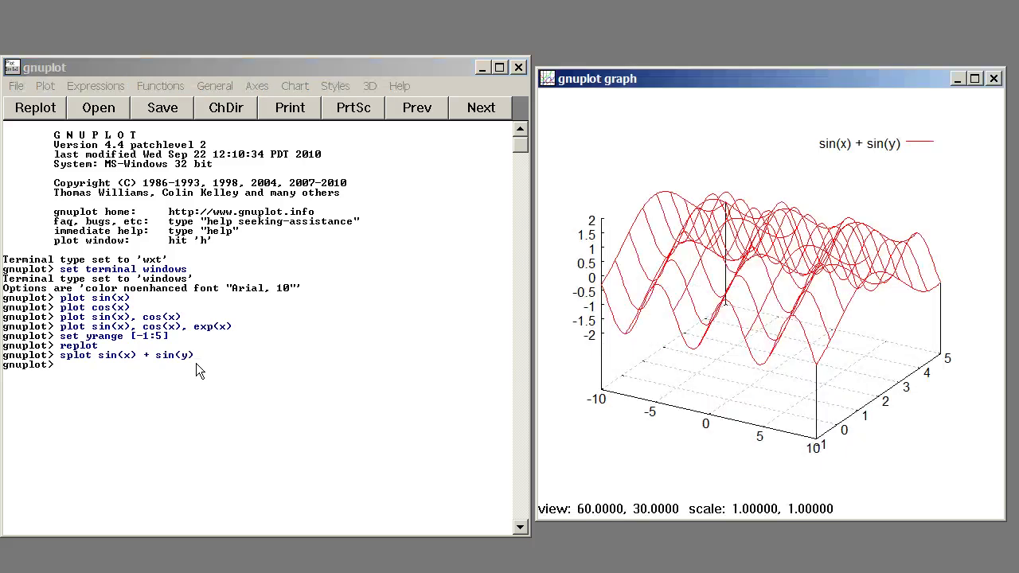
{"action": "mouse_move", "coordinate": [705, 320]}
{"action": "left_mouse_down"}
{"action": "mouse_move", "coordinate": [677, 330]}
{"action": "mouse_move", "coordinate": [666, 316]}
{"action": "mouse_move", "coordinate": [675, 353]}
{"action": "mouse_move", "coordinate": [752, 351]}
{"action": "left_mouse_up"}
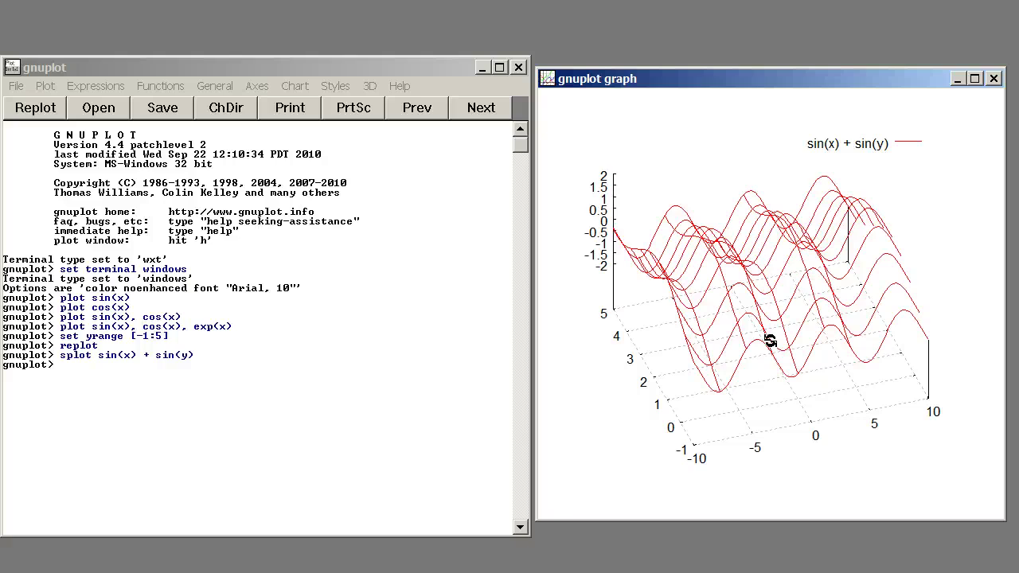
{"action": "mouse_move", "coordinate": [770, 341]}
{"action": "left_mouse_down"}
{"action": "mouse_move", "coordinate": [773, 303]}
{"action": "mouse_move", "coordinate": [785, 296]}
{"action": "mouse_move", "coordinate": [695, 325]}
{"action": "mouse_move", "coordinate": [696, 359]}
{"action": "mouse_move", "coordinate": [676, 292]}
{"action": "mouse_move", "coordinate": [757, 321]}
{"action": "mouse_move", "coordinate": [761, 278]}
{"action": "mouse_move", "coordinate": [797, 321]}
{"action": "mouse_move", "coordinate": [666, 453]}
{"action": "left_mouse_up"}
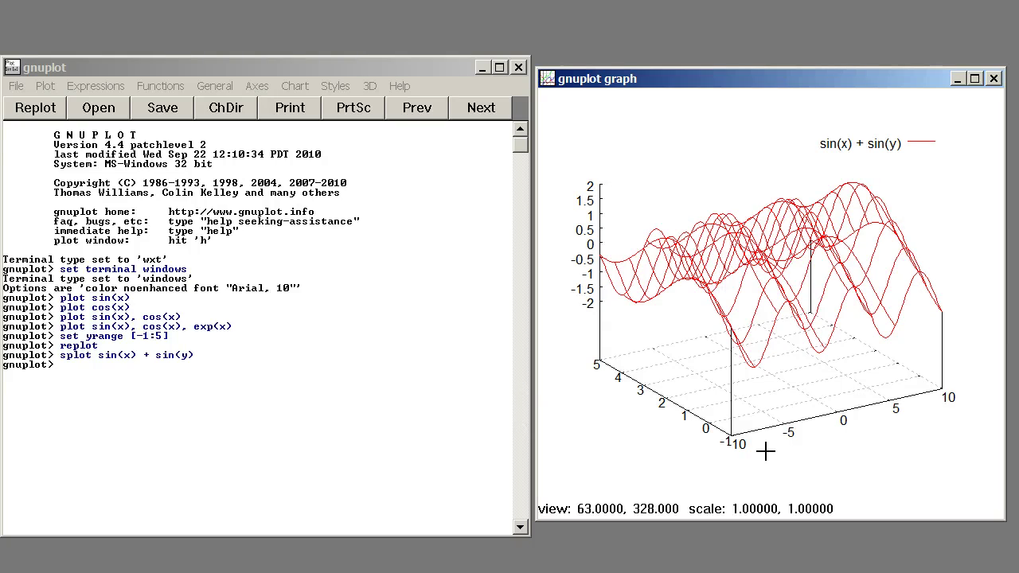
{"action": "left_click", "coordinate": [35, 369]}
{"action": "type", "text": "set"}
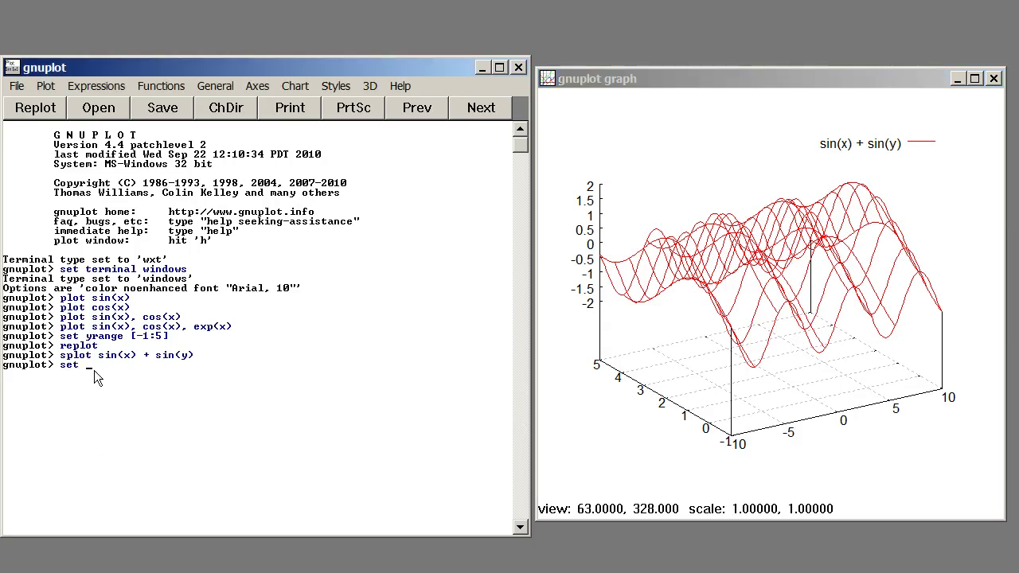
- Set the x and y axis labels to 'x-axis' and 'y-axis', then replot
{"action": "type", "text": "label "}
{"action": "type", "text": "\"x-axi"}
{"action": "type", "text": "s\""}
{"action": "key", "text": "Return"}
{"action": "type", "text": "set y"}
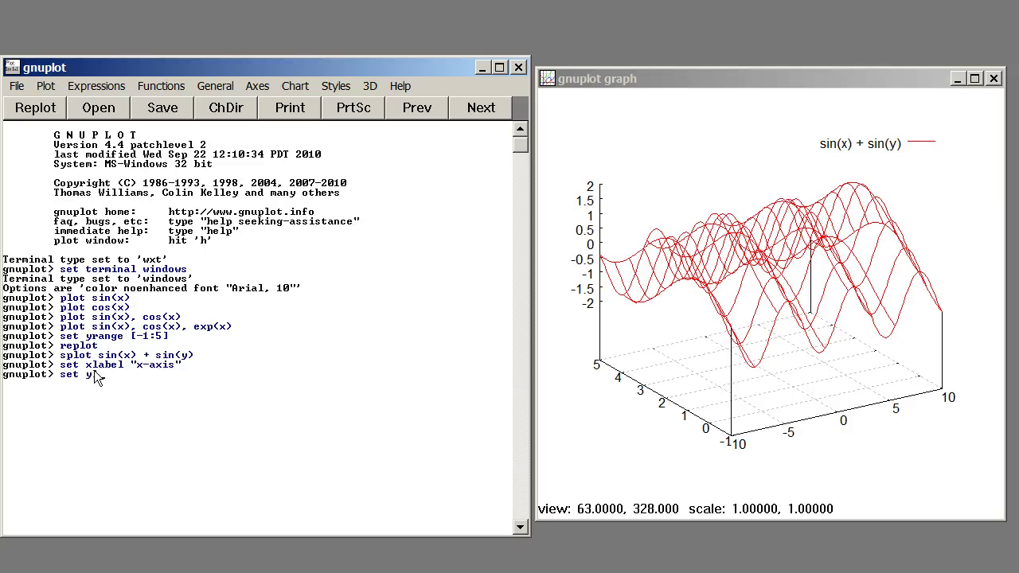
{"action": "type", "text": "label \"y-axis"}
{"action": "key", "text": "Return"}
{"action": "type", "text": "replot"}
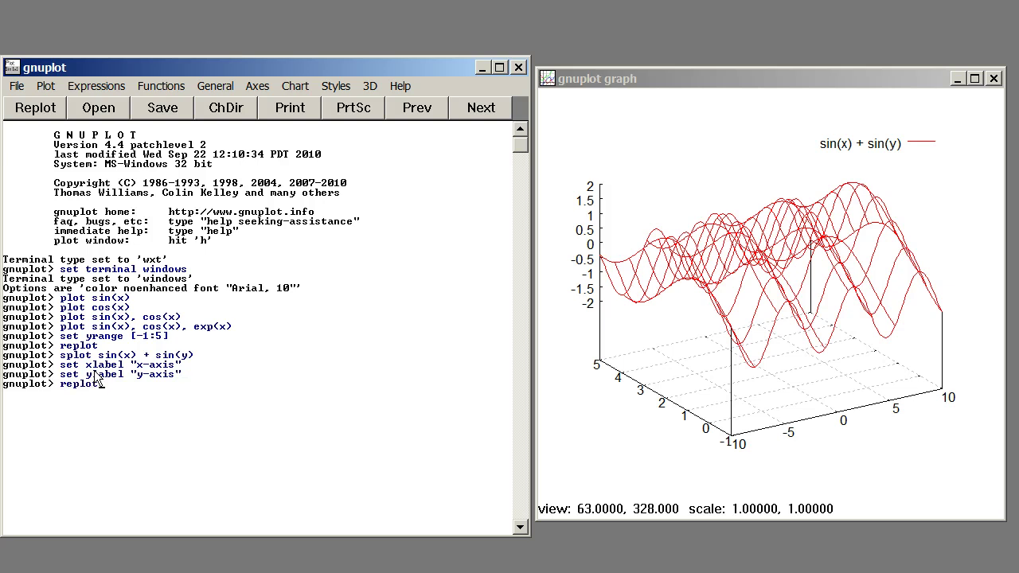
{"action": "key", "text": "Return"}
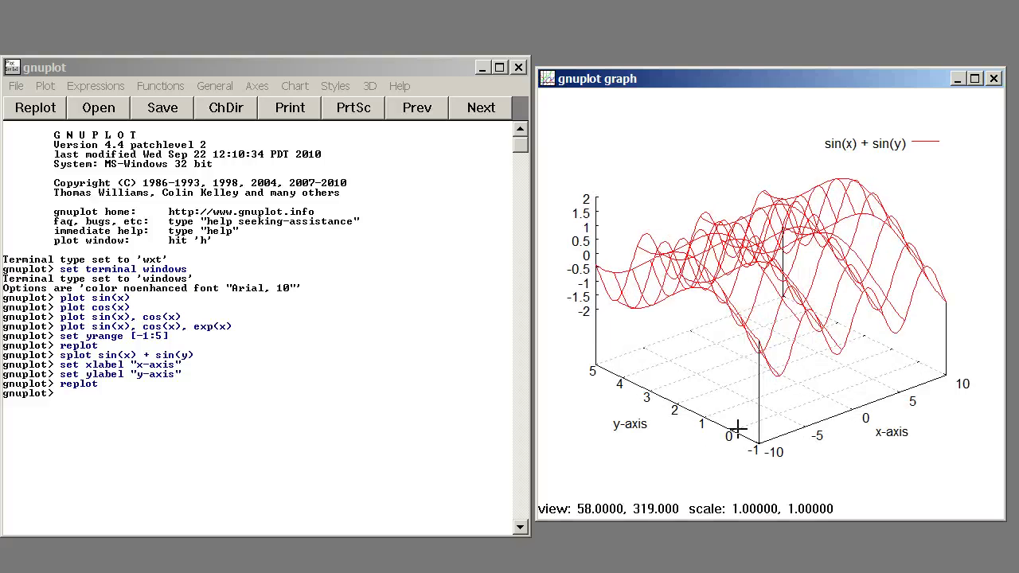
- Rotate the labelled surface through several views, ending head-on
{"action": "left_click_drag", "start_coordinate": [744, 418], "coordinate": [705, 416]}
{"action": "left_click", "coordinate": [109, 395]}
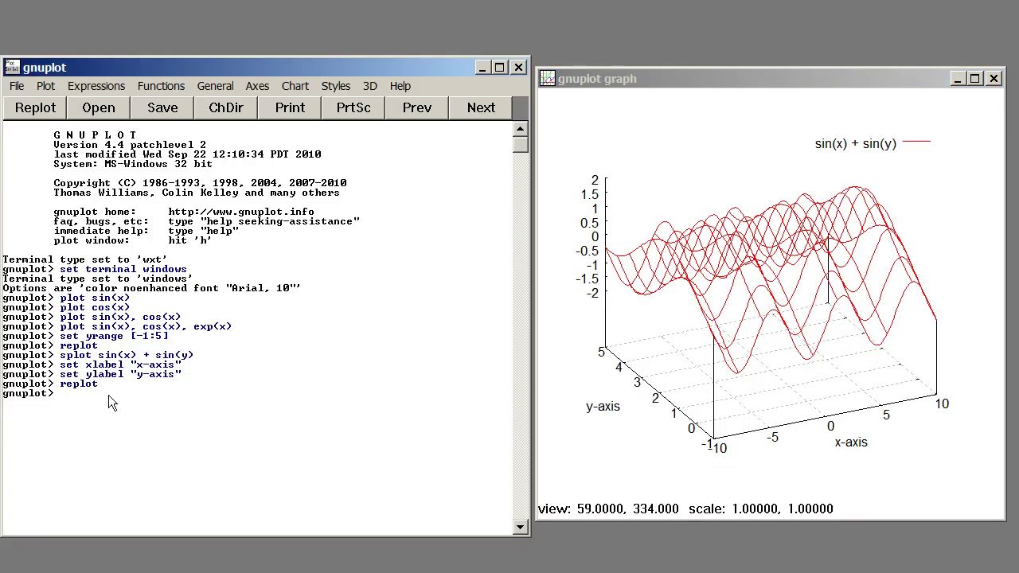
{"action": "mouse_move", "coordinate": [695, 337]}
{"action": "left_mouse_down"}
{"action": "mouse_move", "coordinate": [780, 301]}
{"action": "mouse_move", "coordinate": [750, 295]}
{"action": "mouse_move", "coordinate": [844, 275]}
{"action": "mouse_move", "coordinate": [836, 289]}
{"action": "mouse_move", "coordinate": [868, 345]}
{"action": "mouse_move", "coordinate": [875, 318]}
{"action": "mouse_move", "coordinate": [870, 338]}
{"action": "mouse_move", "coordinate": [743, 337]}
{"action": "mouse_move", "coordinate": [669, 277]}
{"action": "mouse_move", "coordinate": [596, 390]}
{"action": "mouse_move", "coordinate": [755, 310]}
{"action": "mouse_move", "coordinate": [719, 327]}
{"action": "left_mouse_up"}
{"action": "left_click", "coordinate": [117, 401]}
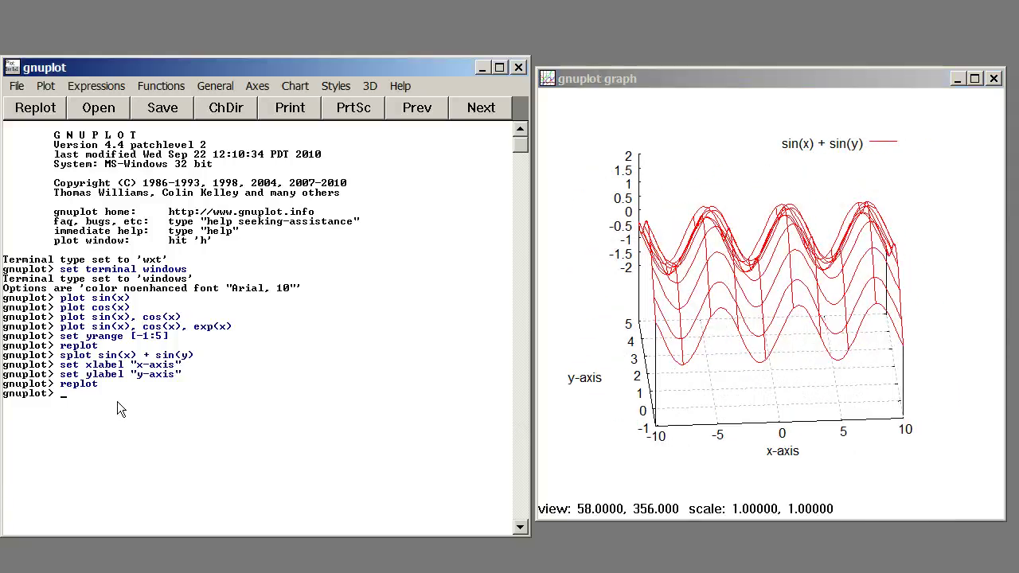
- Enable hidden-line removal, replot the surface, and rotate it to inspect
{"action": "type", "text": "set hidden"}
{"action": "key", "text": "Return"}
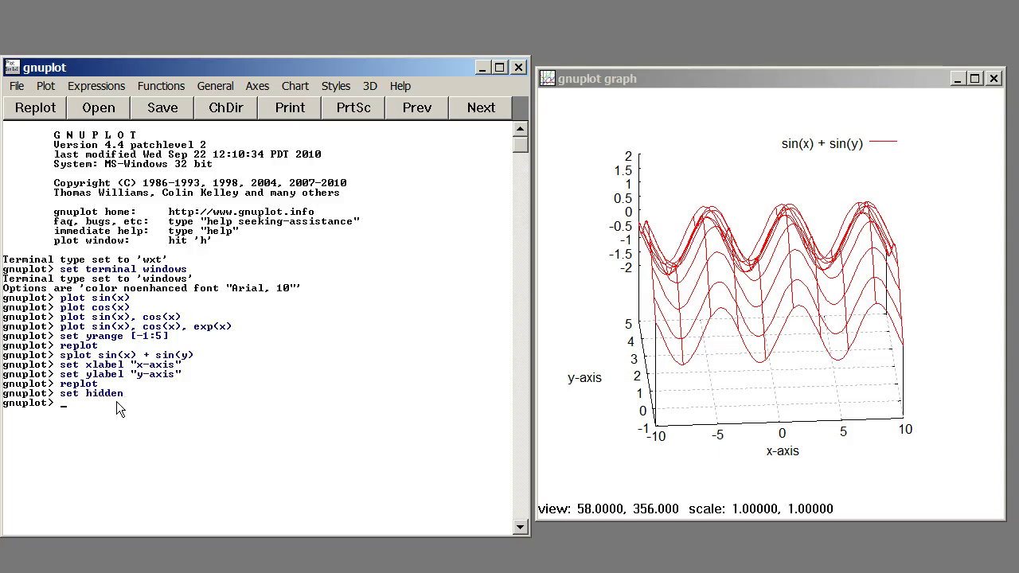
{"action": "type", "text": "replot"}
{"action": "key", "text": "Return"}
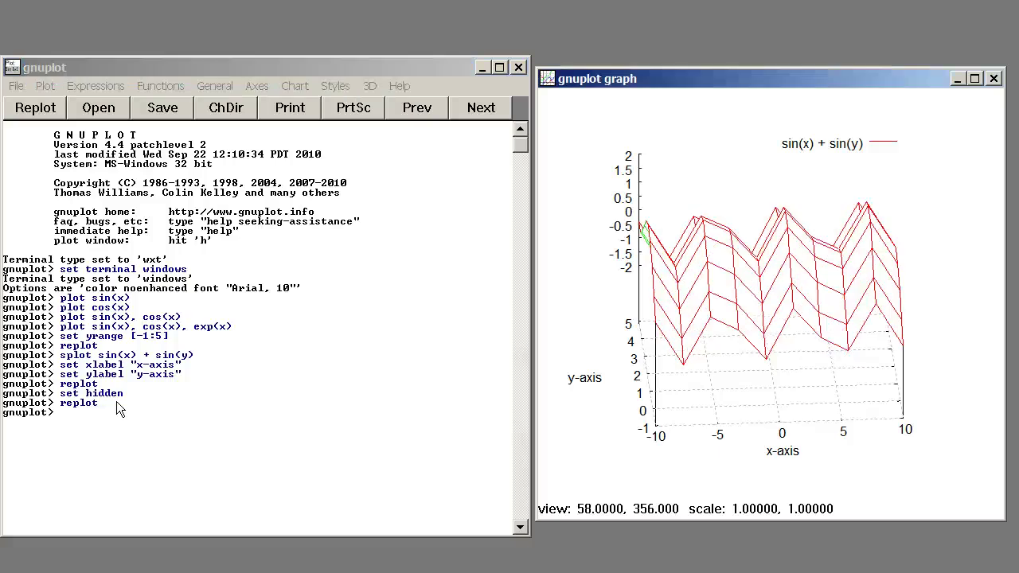
{"action": "mouse_move", "coordinate": [708, 355]}
{"action": "left_mouse_down"}
{"action": "mouse_move", "coordinate": [859, 361]}
{"action": "mouse_move", "coordinate": [894, 334]}
{"action": "mouse_move", "coordinate": [889, 279]}
{"action": "mouse_move", "coordinate": [916, 292]}
{"action": "mouse_move", "coordinate": [866, 347]}
{"action": "mouse_move", "coordinate": [739, 359]}
{"action": "mouse_move", "coordinate": [716, 343]}
{"action": "mouse_move", "coordinate": [788, 361]}
{"action": "mouse_move", "coordinate": [767, 325]}
{"action": "mouse_move", "coordinate": [891, 352]}
{"action": "mouse_move", "coordinate": [902, 334]}
{"action": "mouse_move", "coordinate": [929, 356]}
{"action": "mouse_move", "coordinate": [793, 358]}
{"action": "mouse_move", "coordinate": [732, 345]}
{"action": "mouse_move", "coordinate": [746, 337]}
{"action": "left_mouse_up"}
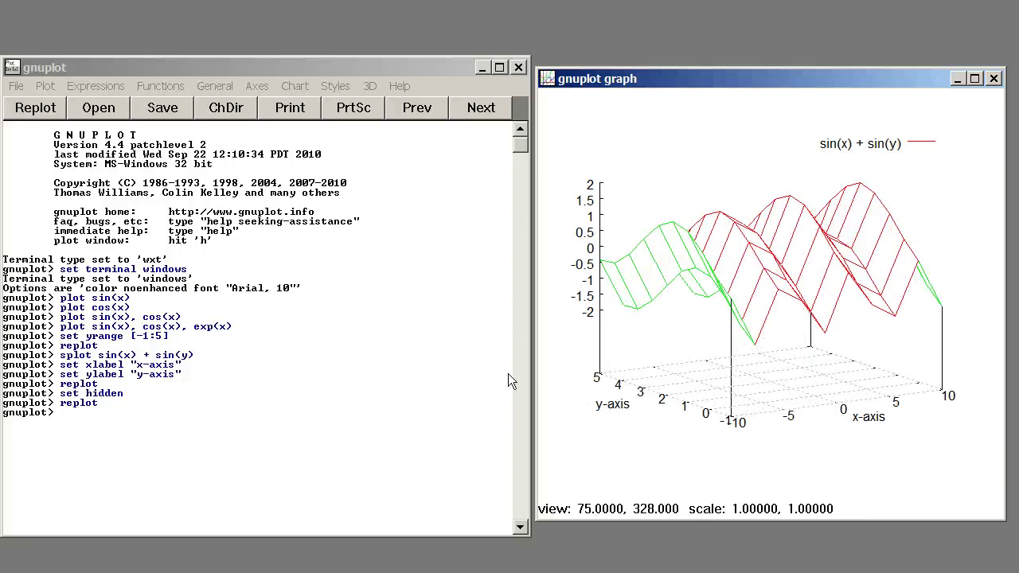
{"action": "left_click", "coordinate": [141, 426]}
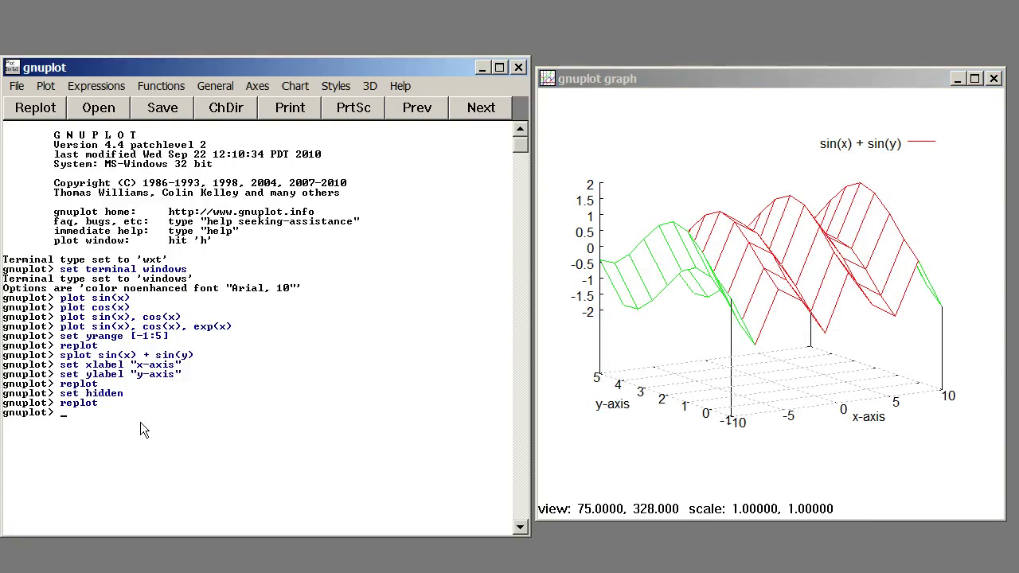
- Set isosamples to 50, replot, and rotate the finer mesh surface
{"action": "type", "text": "set i"}
{"action": "type", "text": "sosamples 50"}
{"action": "key", "text": "Return"}
{"action": "type", "text": "replot"}
{"action": "key", "text": "Return"}
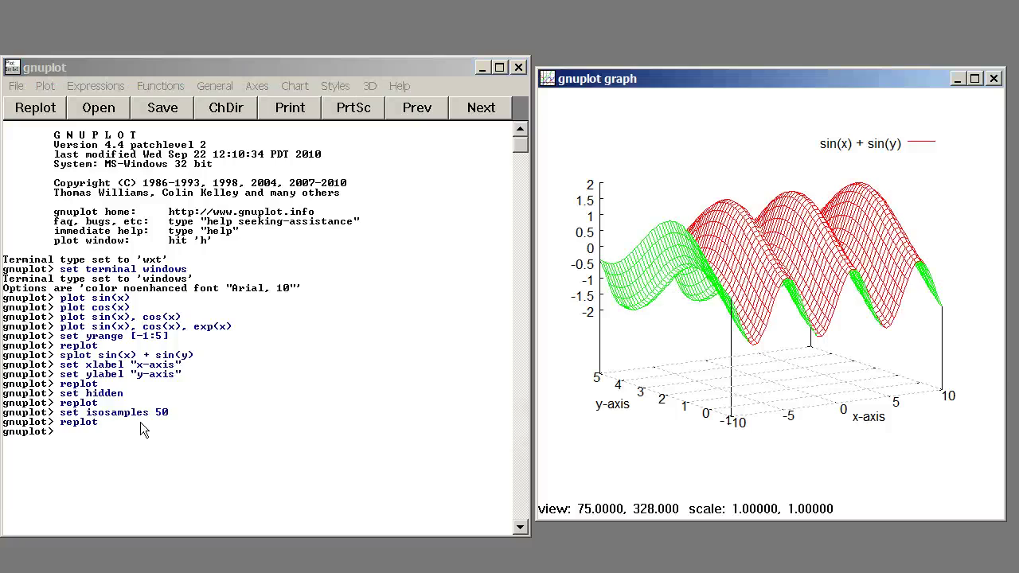
{"action": "mouse_move", "coordinate": [658, 308]}
{"action": "left_mouse_down"}
{"action": "mouse_move", "coordinate": [694, 335]}
{"action": "mouse_move", "coordinate": [721, 316]}
{"action": "mouse_move", "coordinate": [727, 295]}
{"action": "mouse_move", "coordinate": [795, 292]}
{"action": "mouse_move", "coordinate": [586, 323]}
{"action": "mouse_move", "coordinate": [586, 337]}
{"action": "mouse_move", "coordinate": [602, 295]}
{"action": "mouse_move", "coordinate": [677, 316]}
{"action": "left_mouse_up"}
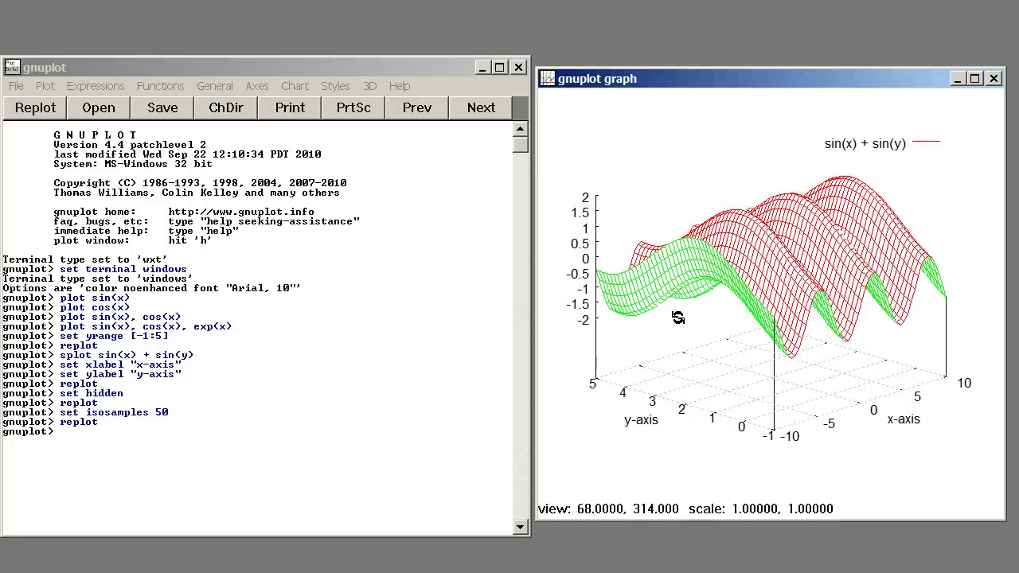